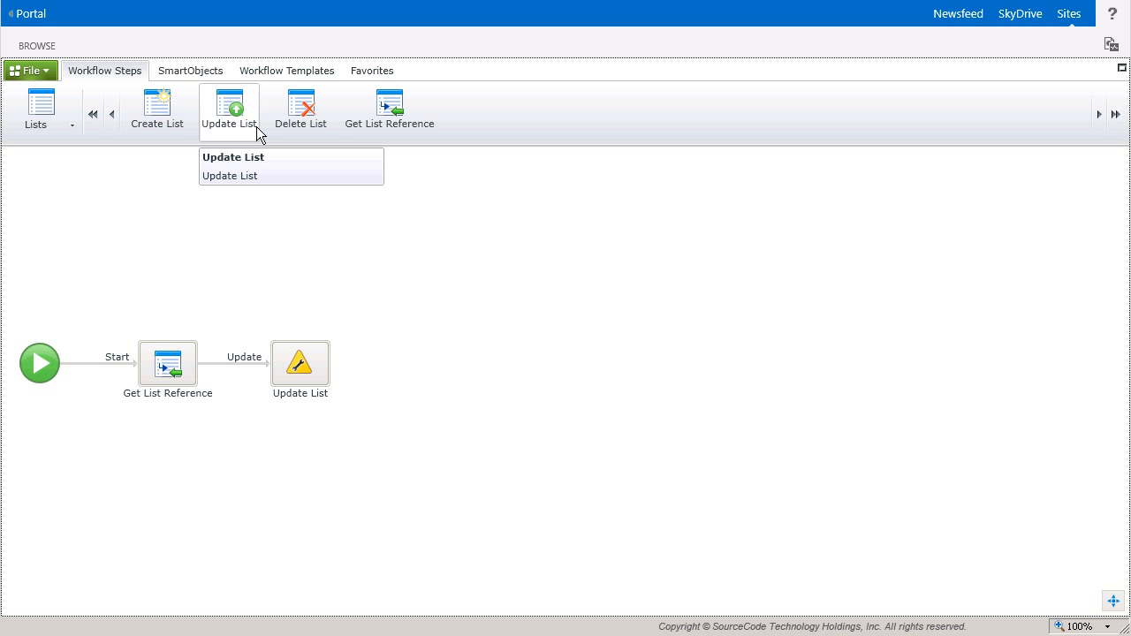
Change the unconfigured step after Get List Reference into an Update List step
left_click_drag(256, 126, 313, 373)
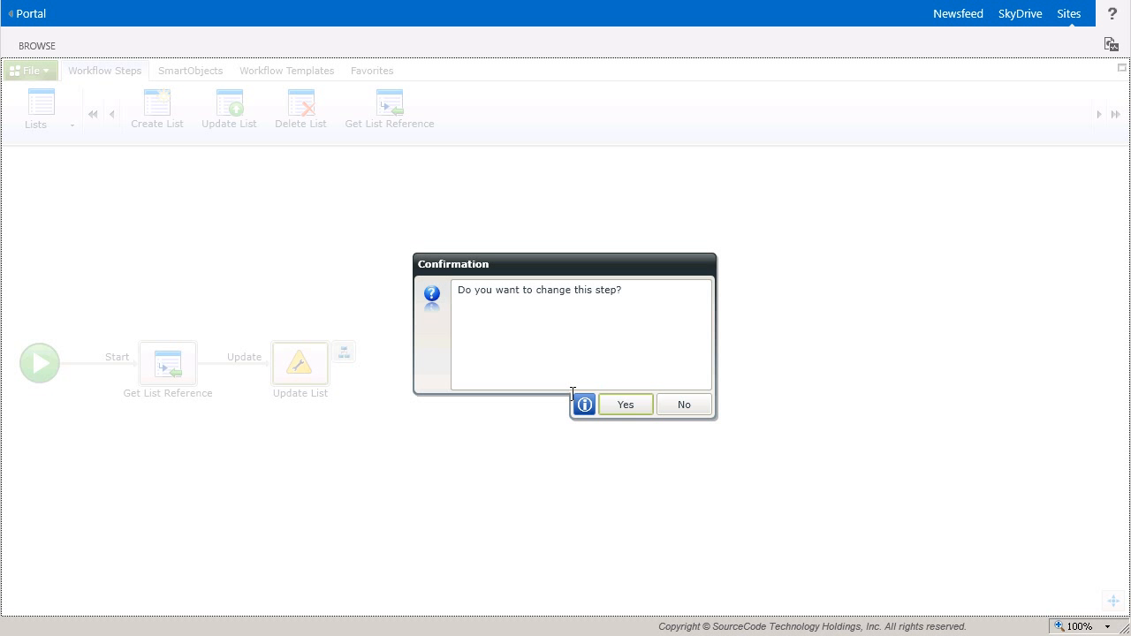
left_click(631, 412)
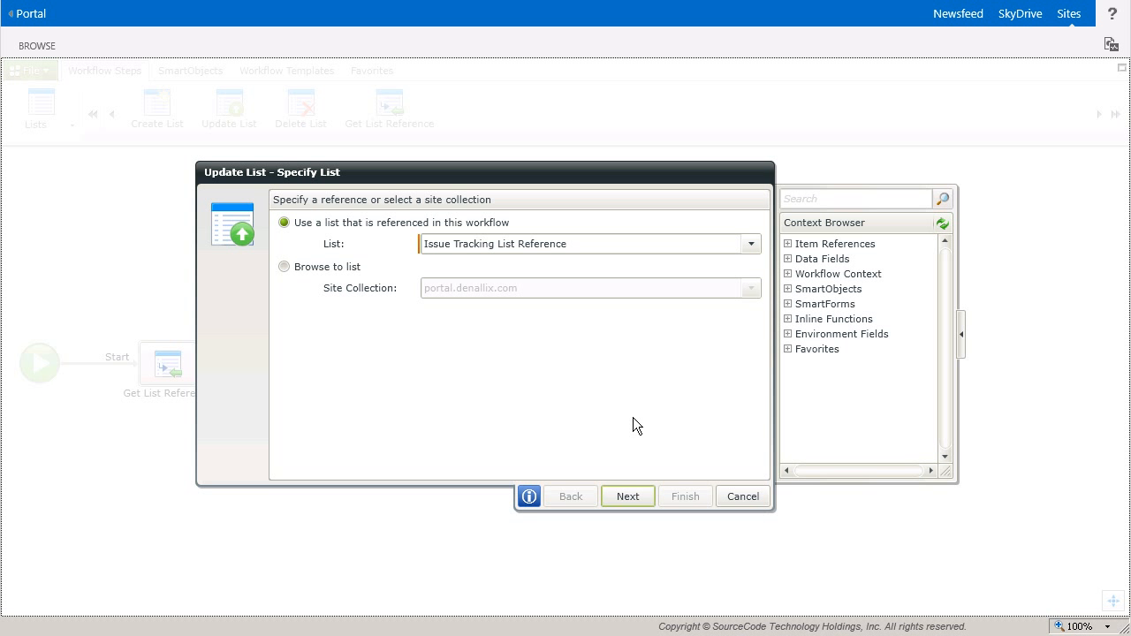
Set the update to browse to a list in the portal.denallix.com site collection and proceed to the filters
left_click(297, 275)
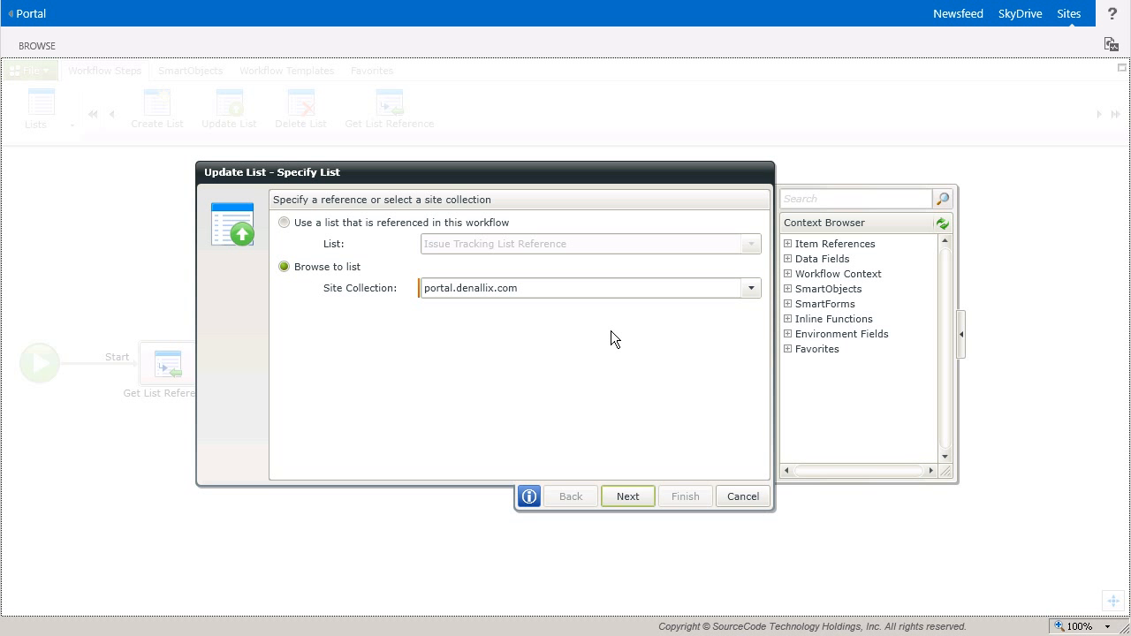
left_click(751, 290)
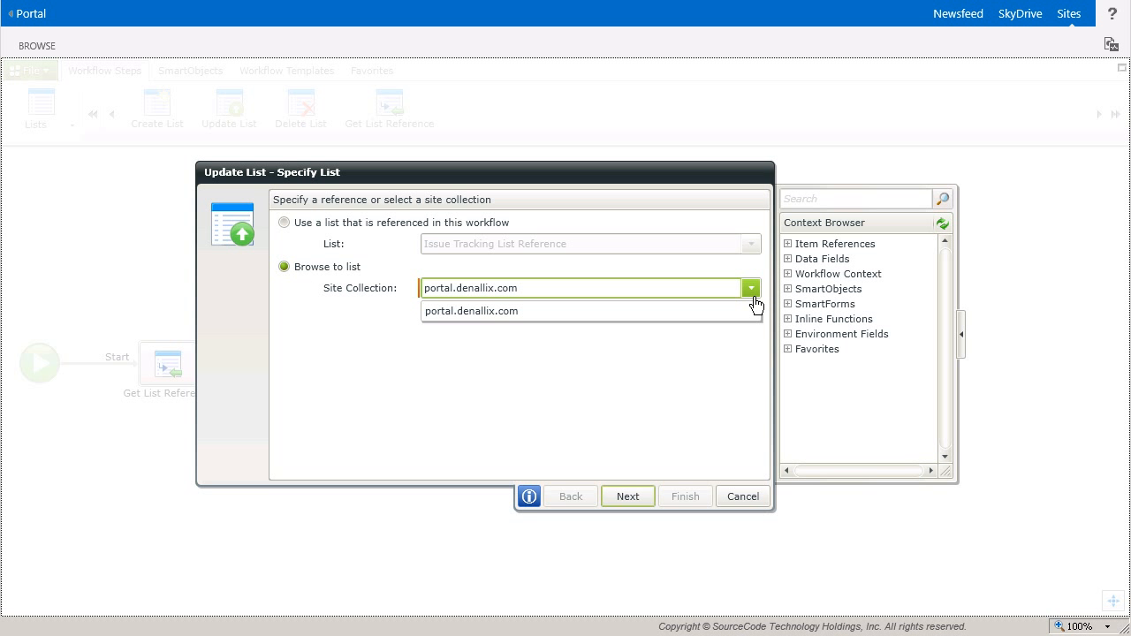
left_click(621, 311)
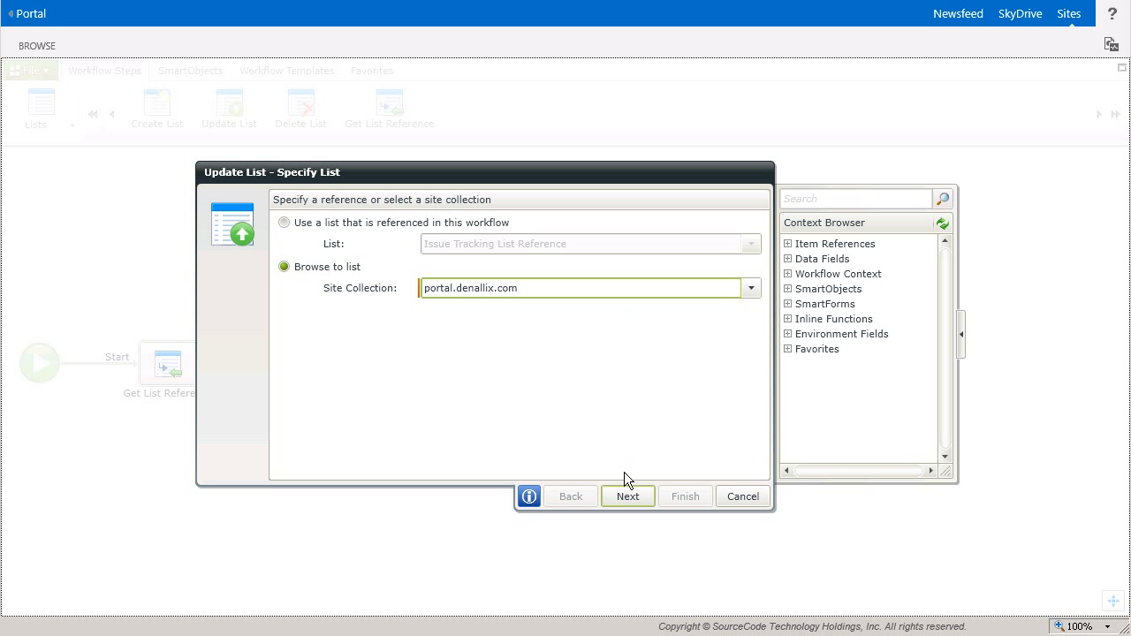
left_click(630, 502)
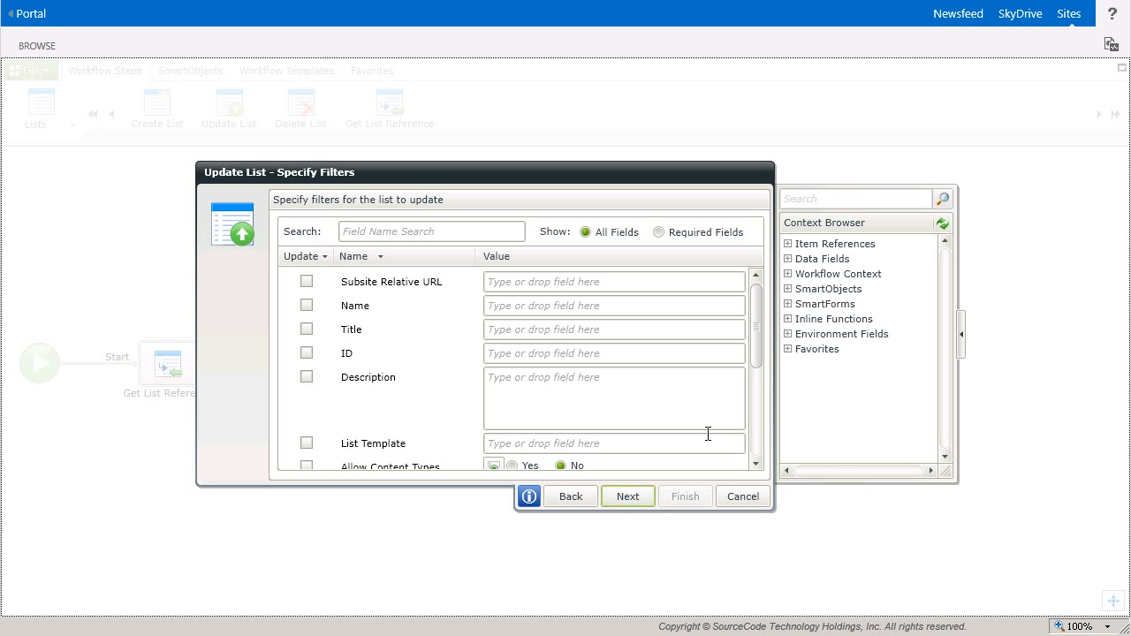
Filter the list to update by Subsite Relative URL "issues" and by Name using the Title field of Track An Issue
mouse_move(762, 355)
left_mouse_down()
mouse_move(766, 460)
mouse_move(774, 344)
left_mouse_up()
left_click(674, 283)
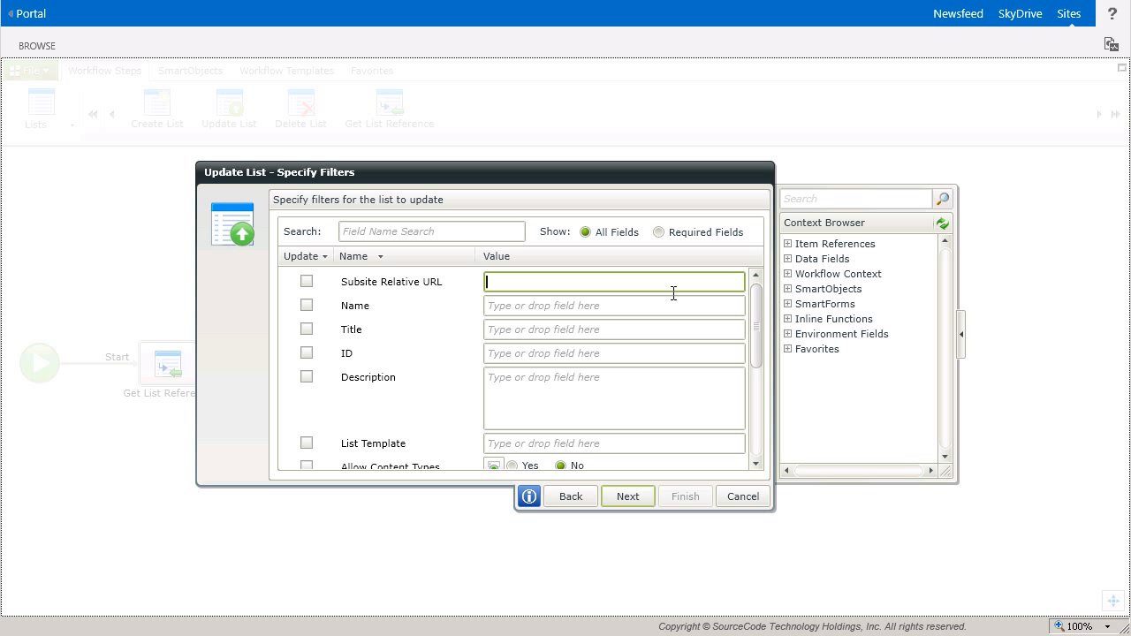
type("issues")
left_click(788, 245)
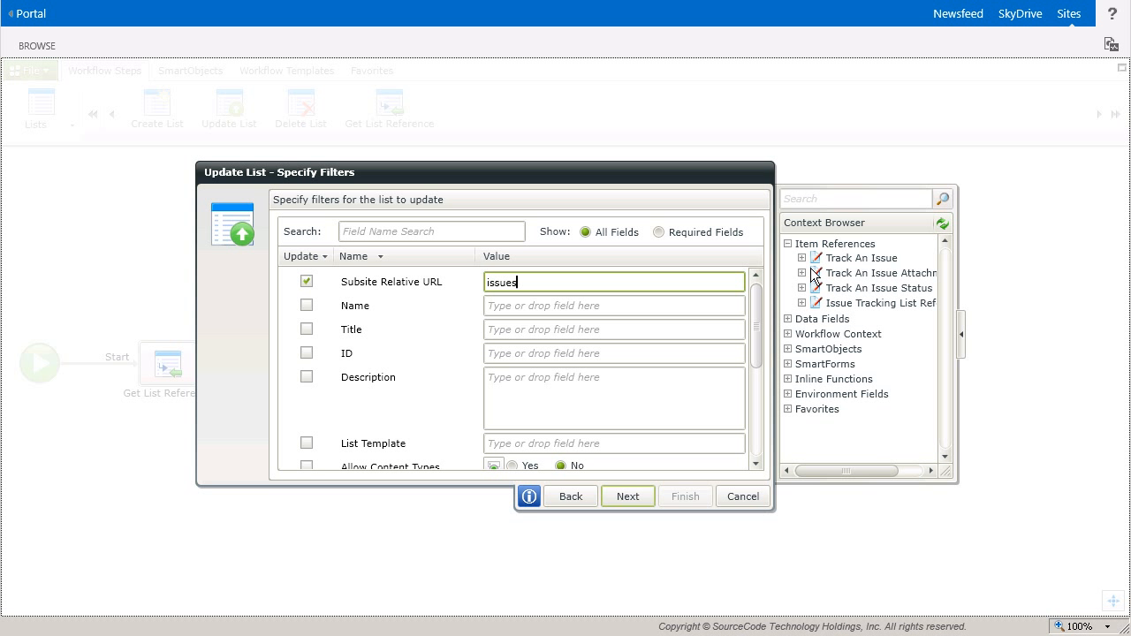
left_click(801, 258)
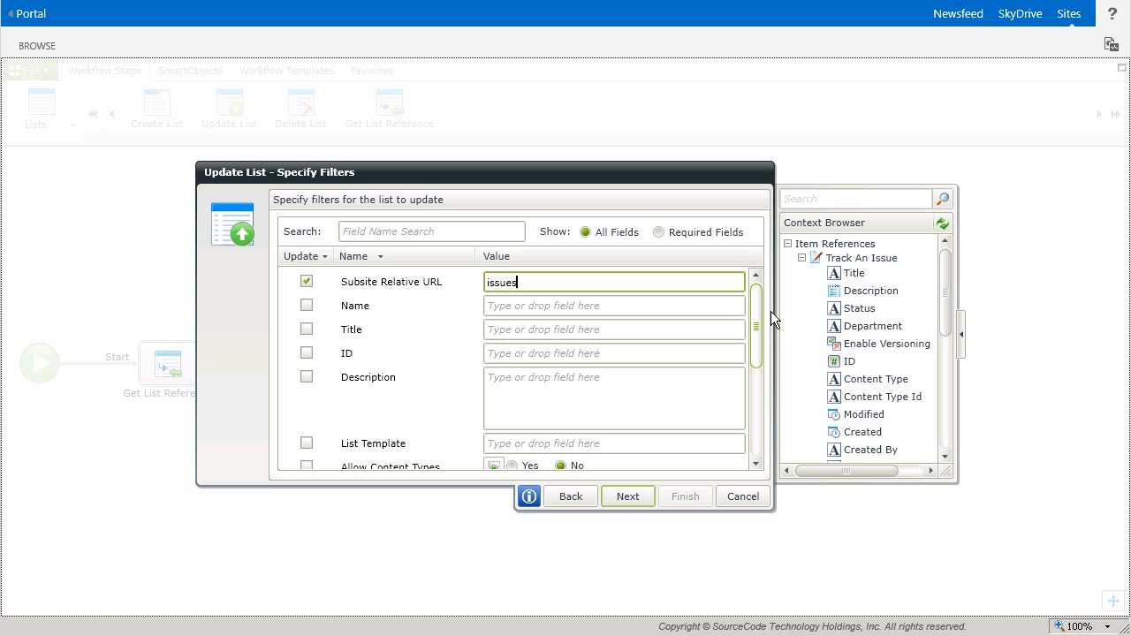
left_click(704, 356)
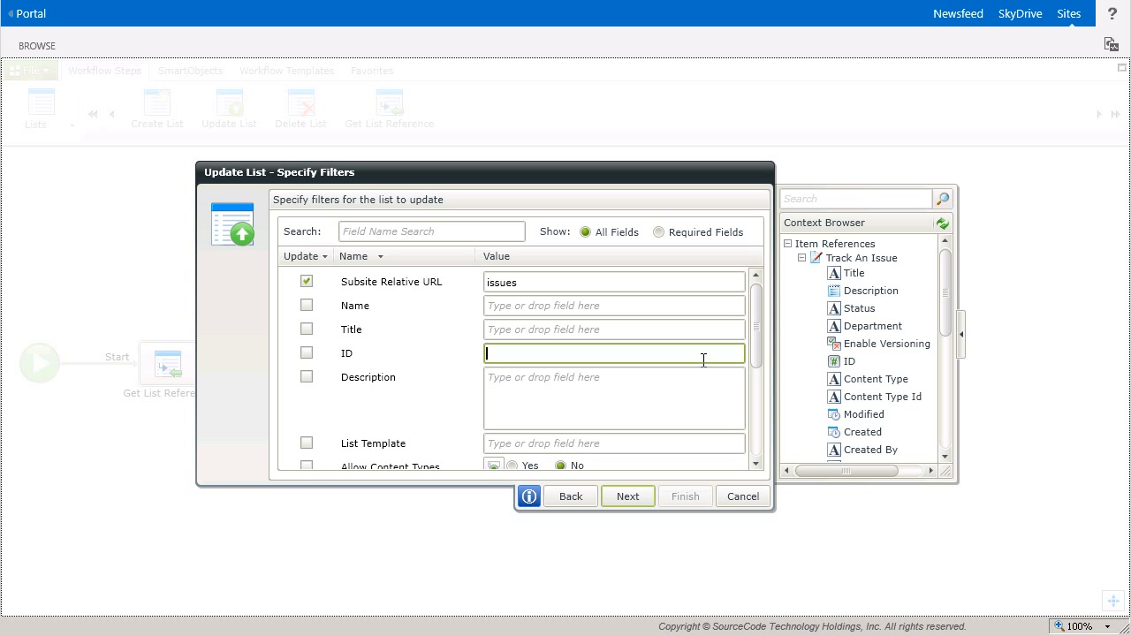
left_click_drag(859, 283, 689, 313)
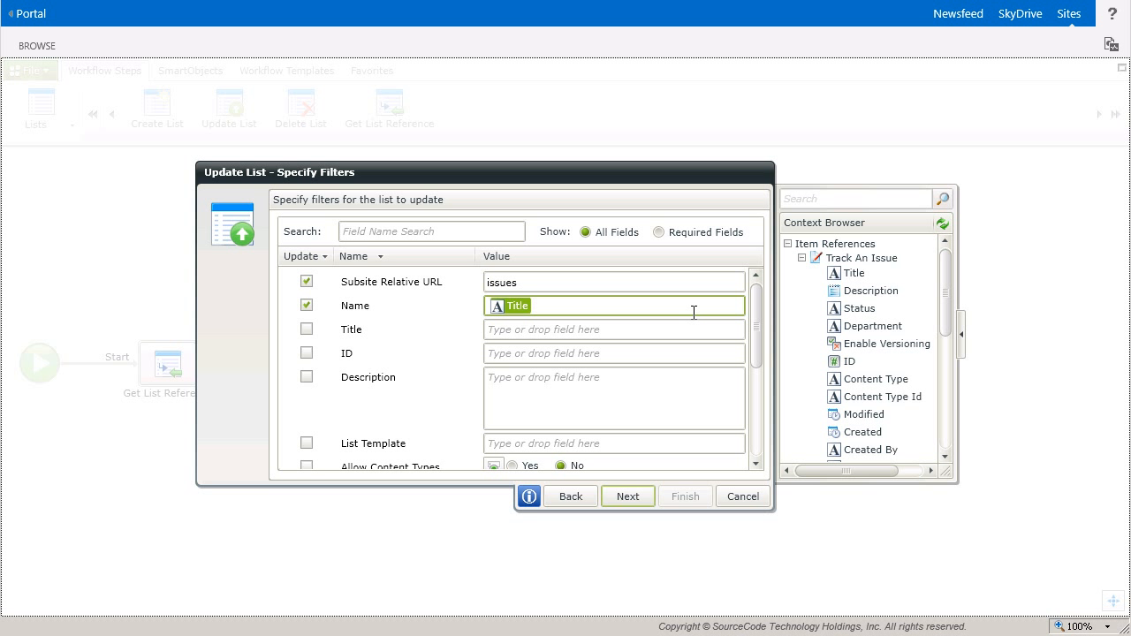
Return to the list selection, use the workflow's Issue Tracking List Reference instead, and proceed to the updated values
left_click(584, 500)
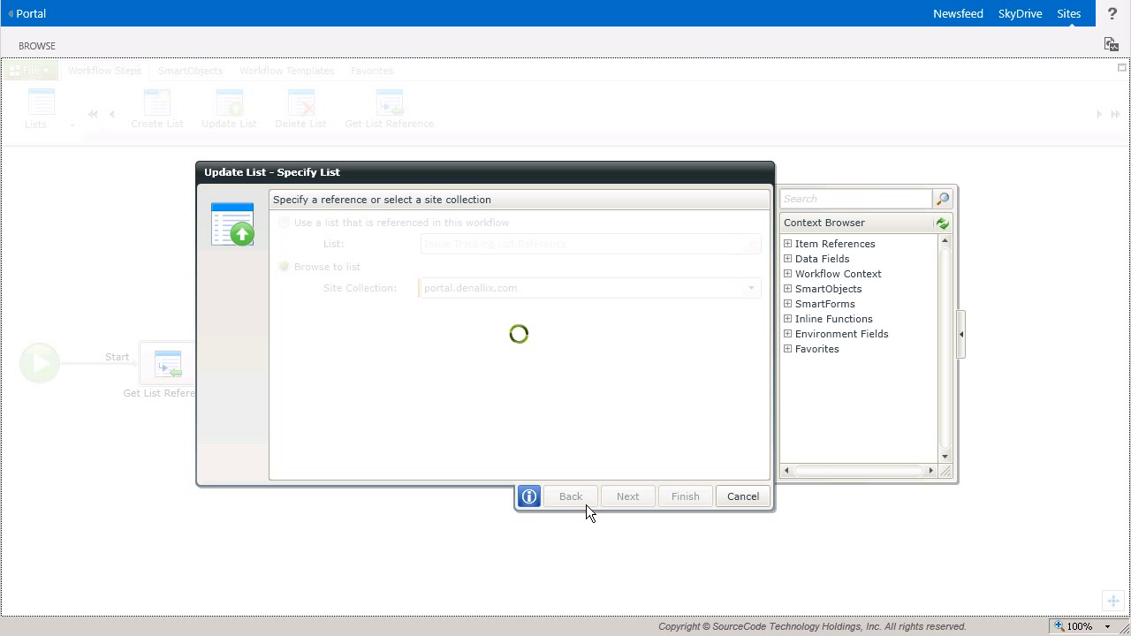
left_click(285, 225)
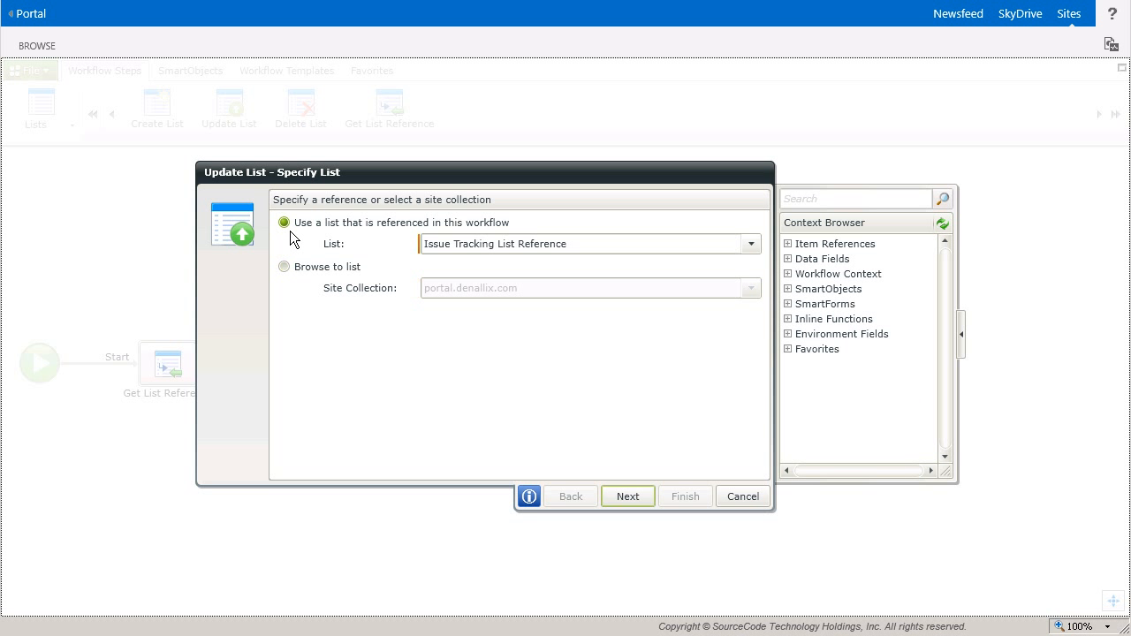
left_click(756, 253)
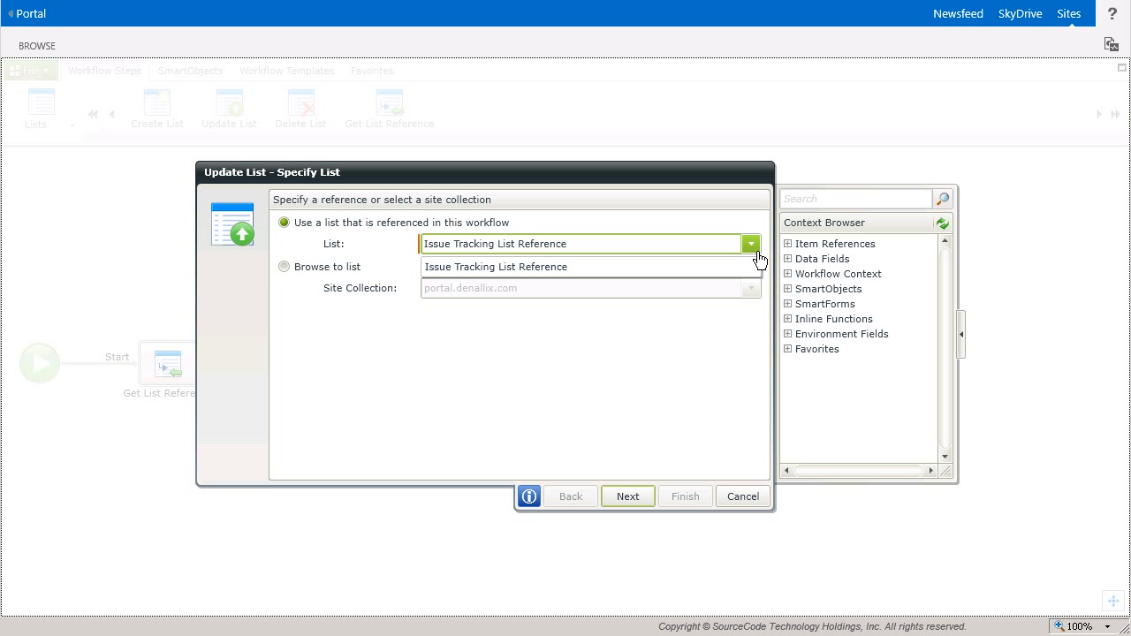
left_click(659, 274)
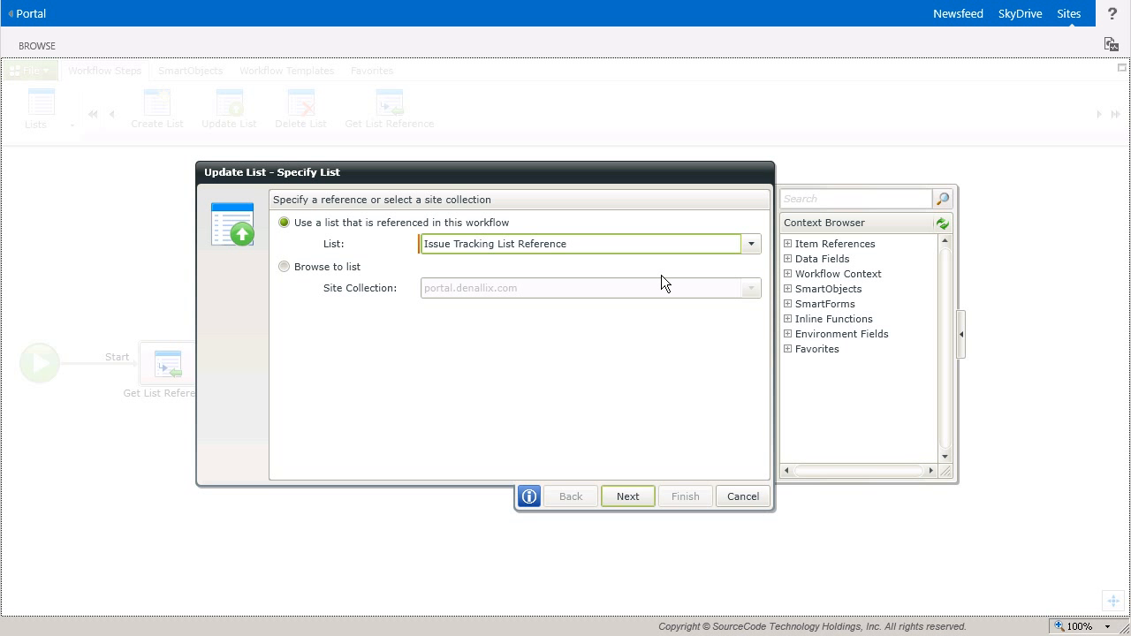
left_click(636, 502)
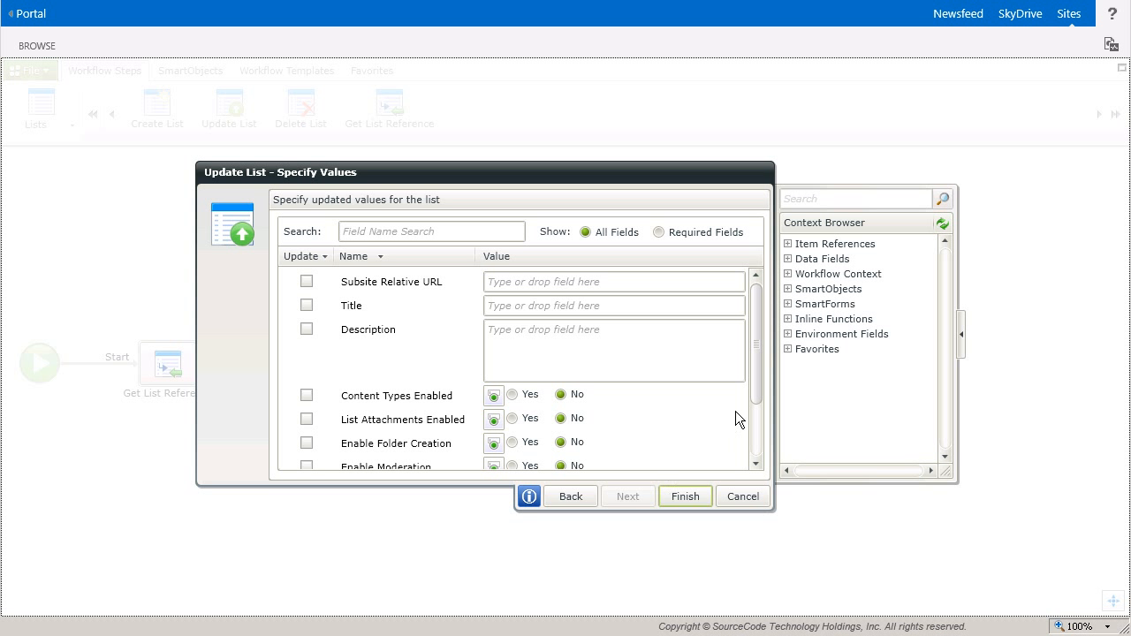
Map the Description and Enable Versioning values to the matching Track An Issue fields
mouse_move(766, 377)
left_mouse_down()
mouse_move(766, 446)
mouse_move(760, 361)
left_mouse_up()
left_click(787, 244)
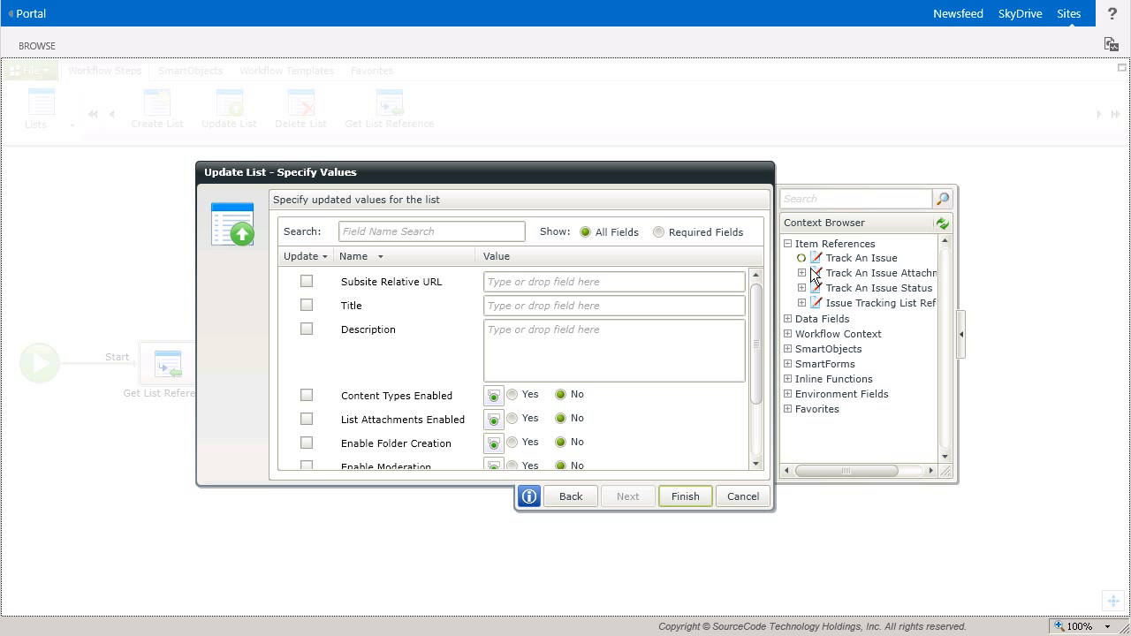
left_click(801, 258)
left_click_drag(864, 298, 705, 346)
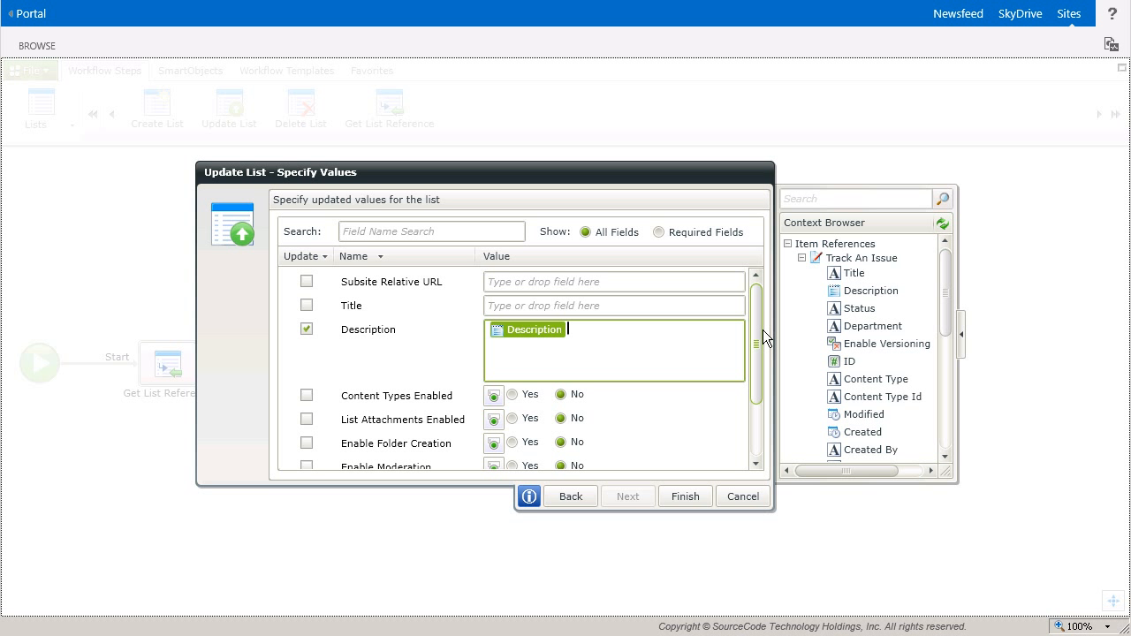
left_click_drag(763, 329, 754, 388)
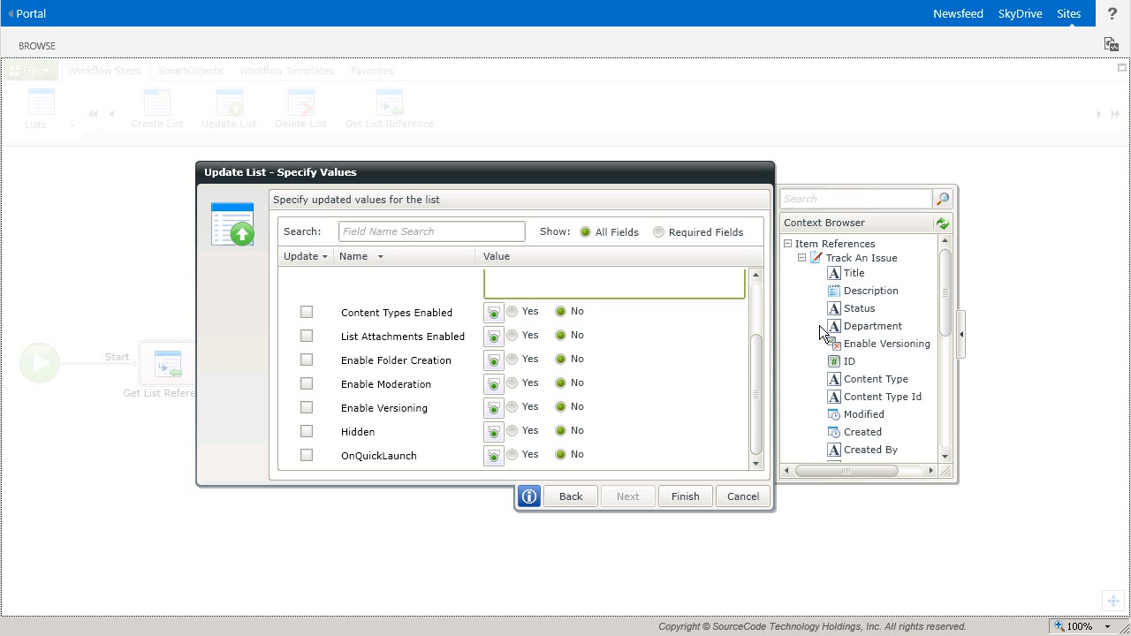
left_click_drag(872, 352, 540, 418)
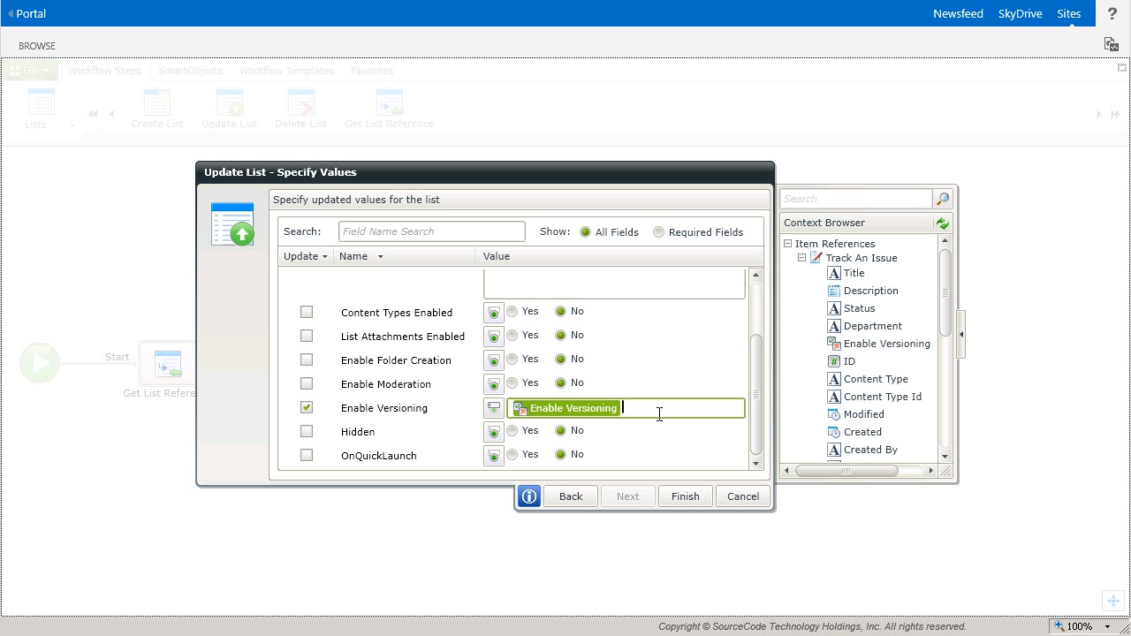
left_click(503, 394)
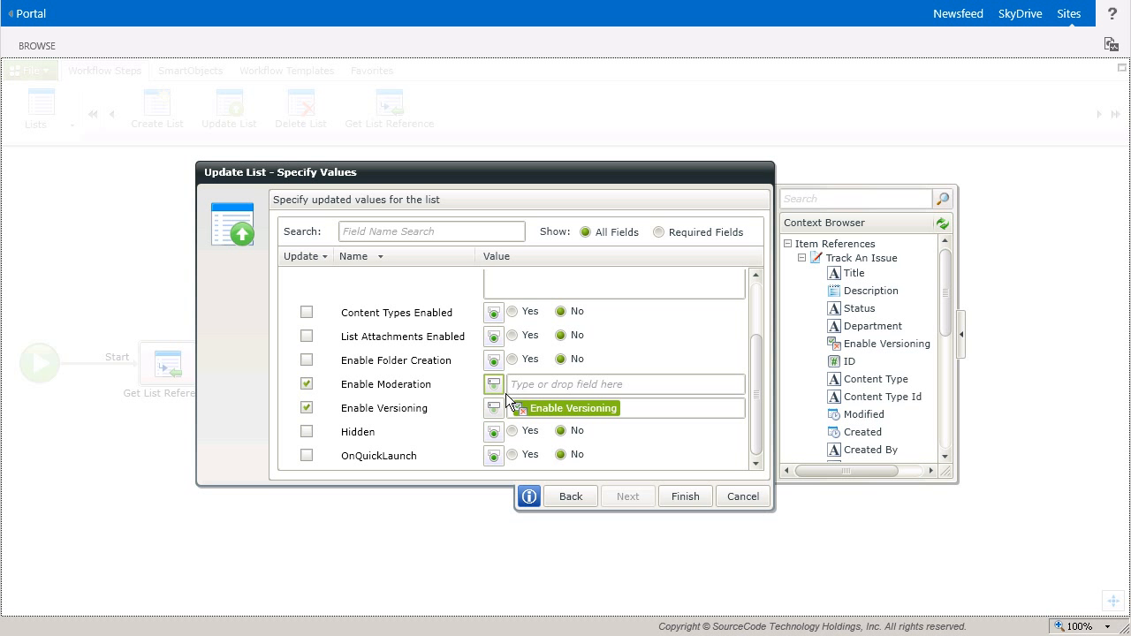
left_click(534, 387)
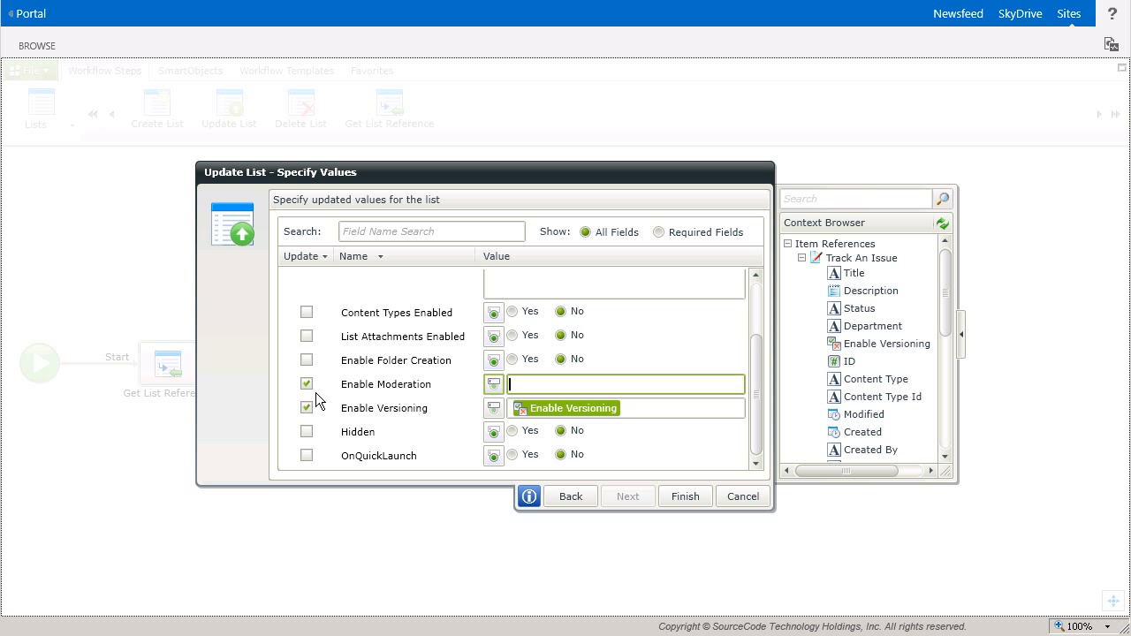
left_click(495, 389)
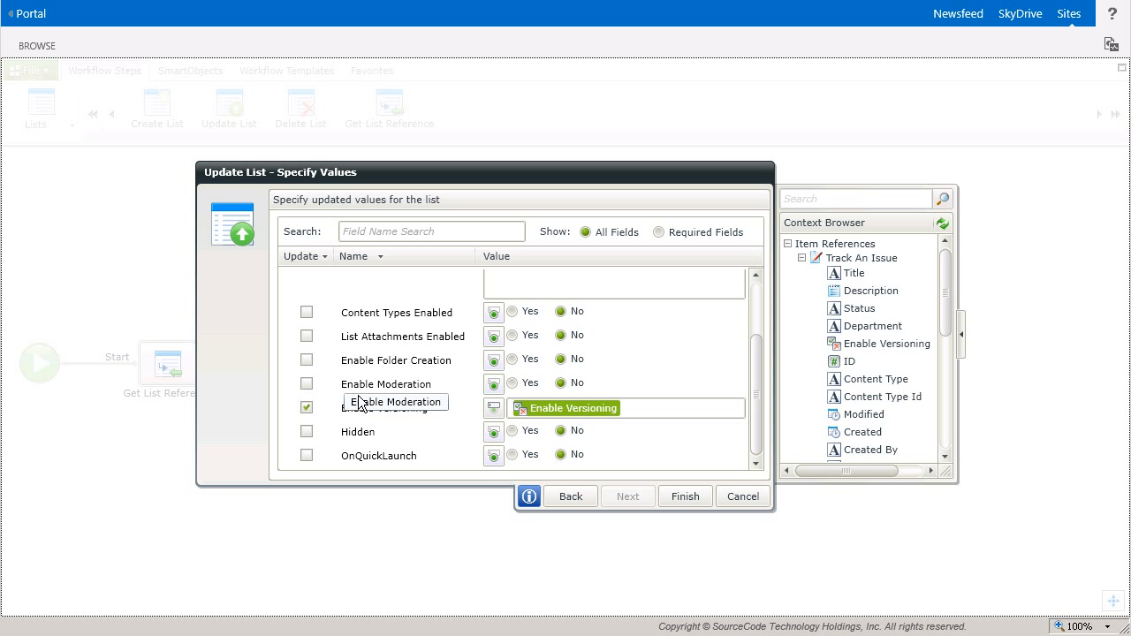
Finish the Update List configuration and open the workflow's file options
left_click(694, 502)
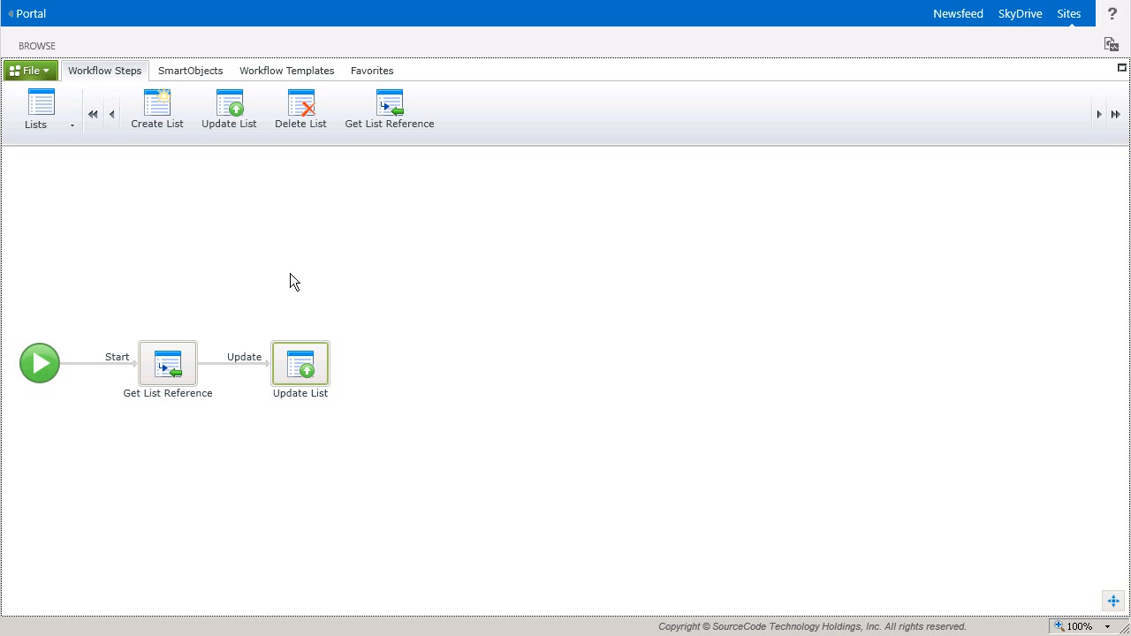
left_click(42, 72)
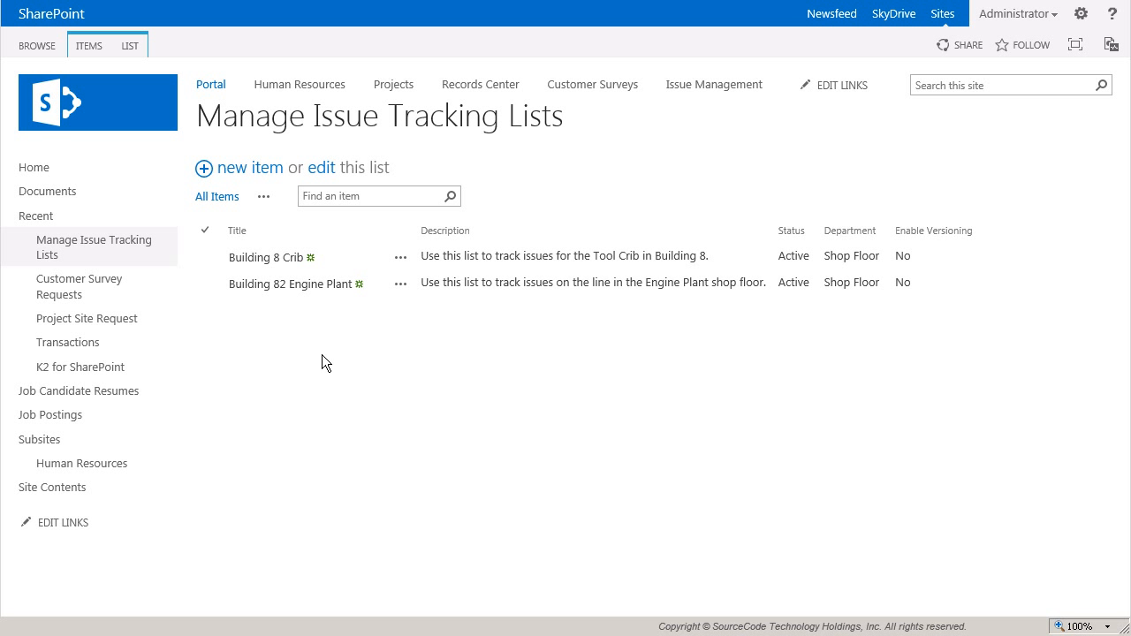
Open the Building 8 Crib item for editing and view the versioning settings of its issue list
left_click(411, 269)
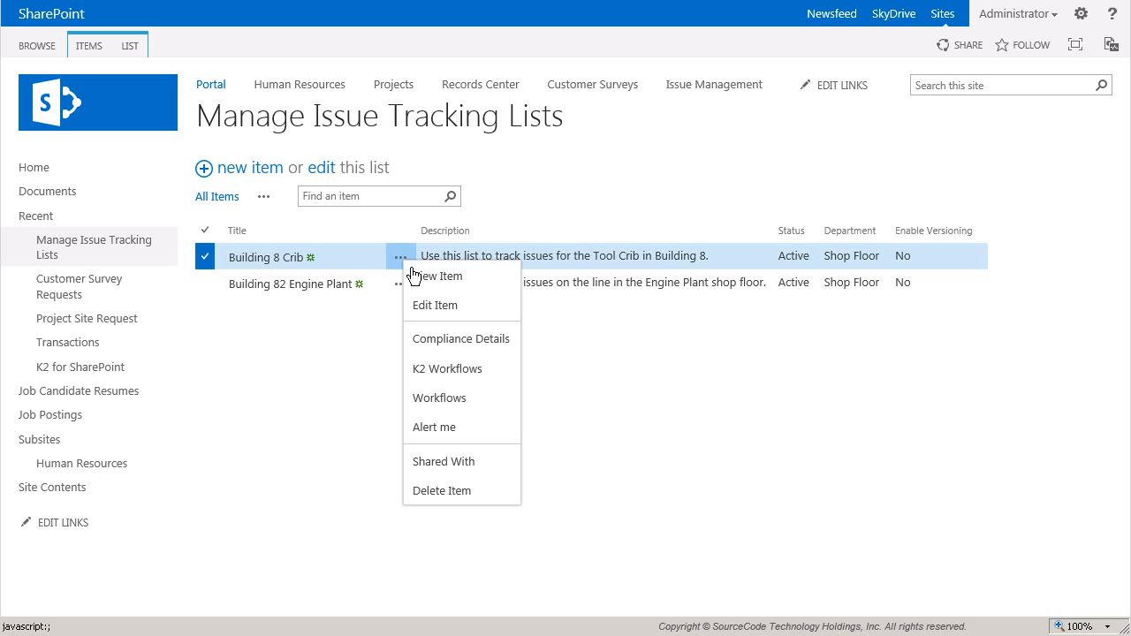
left_click(435, 305)
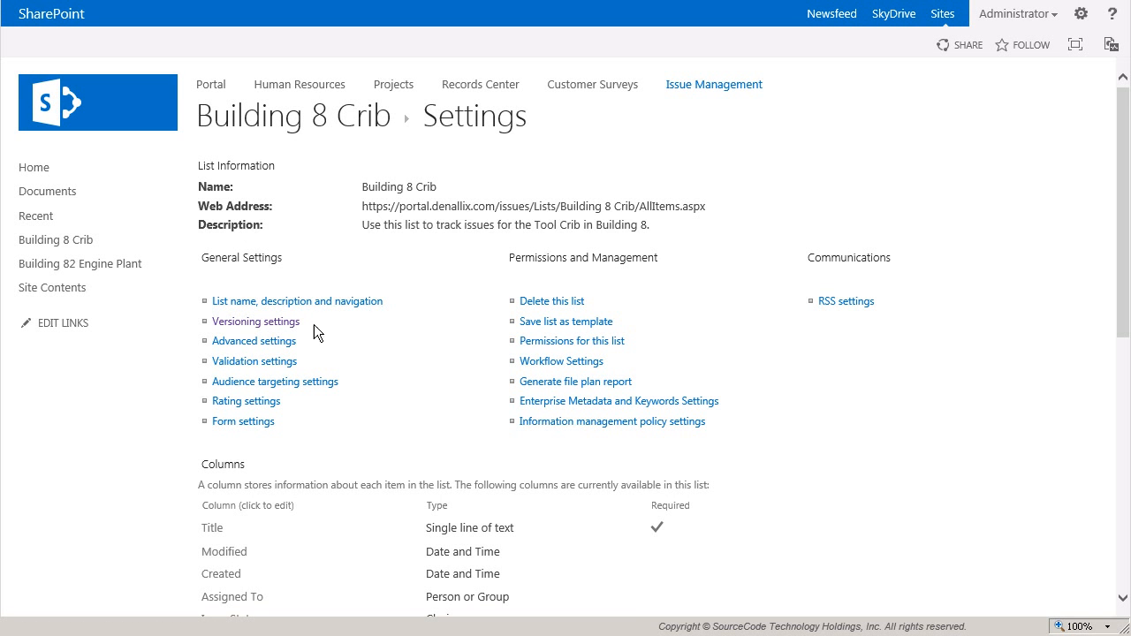
left_click(290, 323)
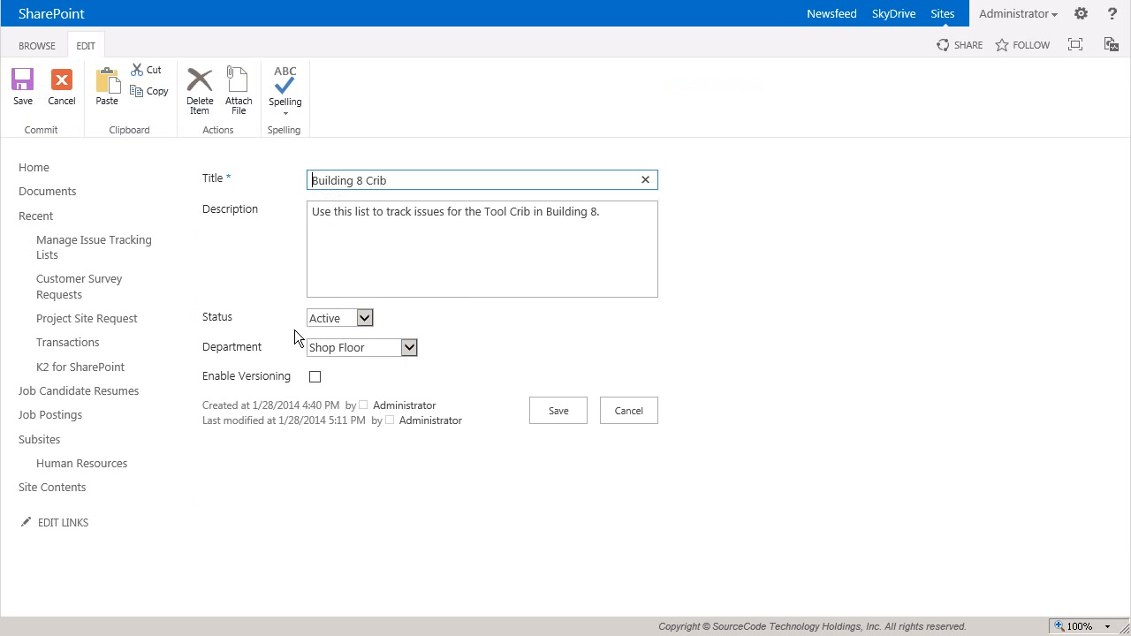
Append "These issues will be reviewed by management on a regular basis." to the item's description, enable versioning, and save
left_click(644, 245)
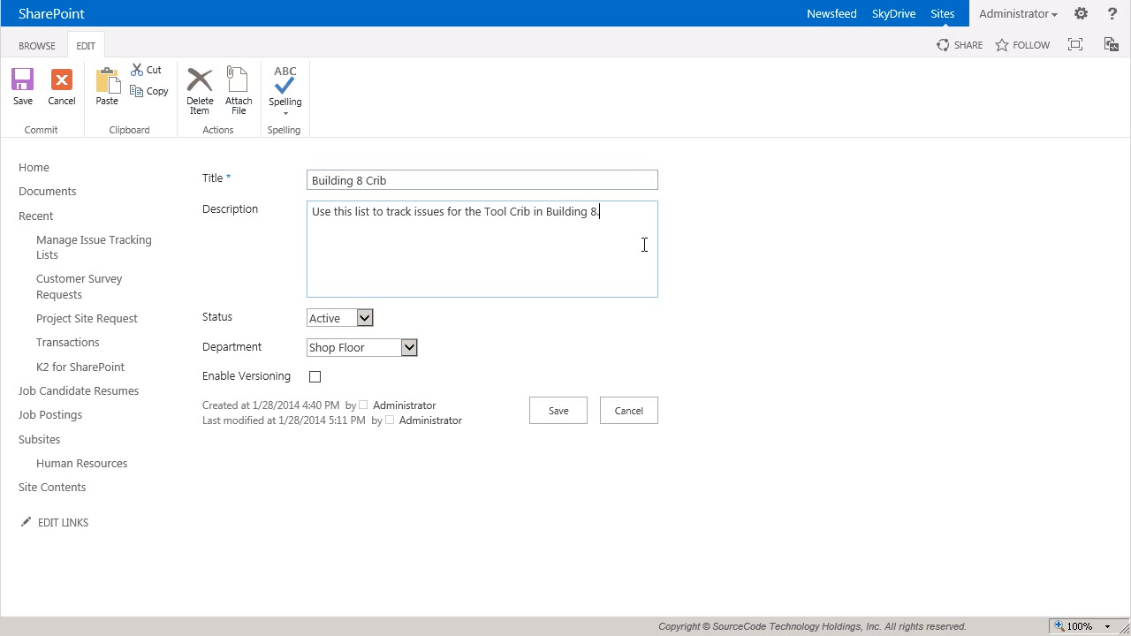
type("These issues will be reviewed by management on a regular basis.")
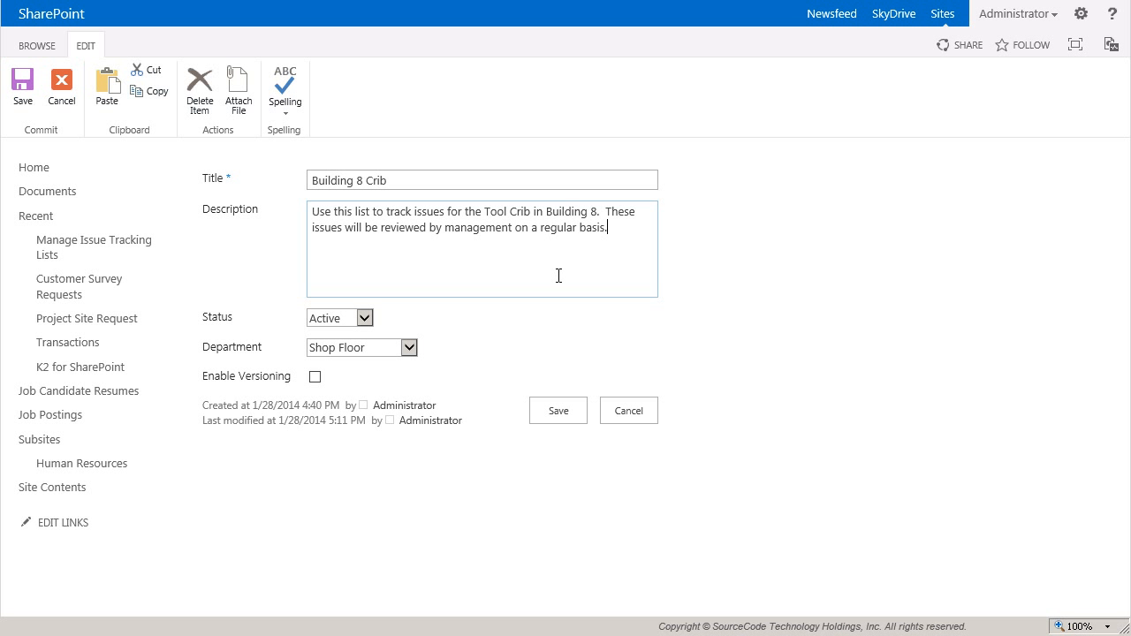
left_click(318, 380)
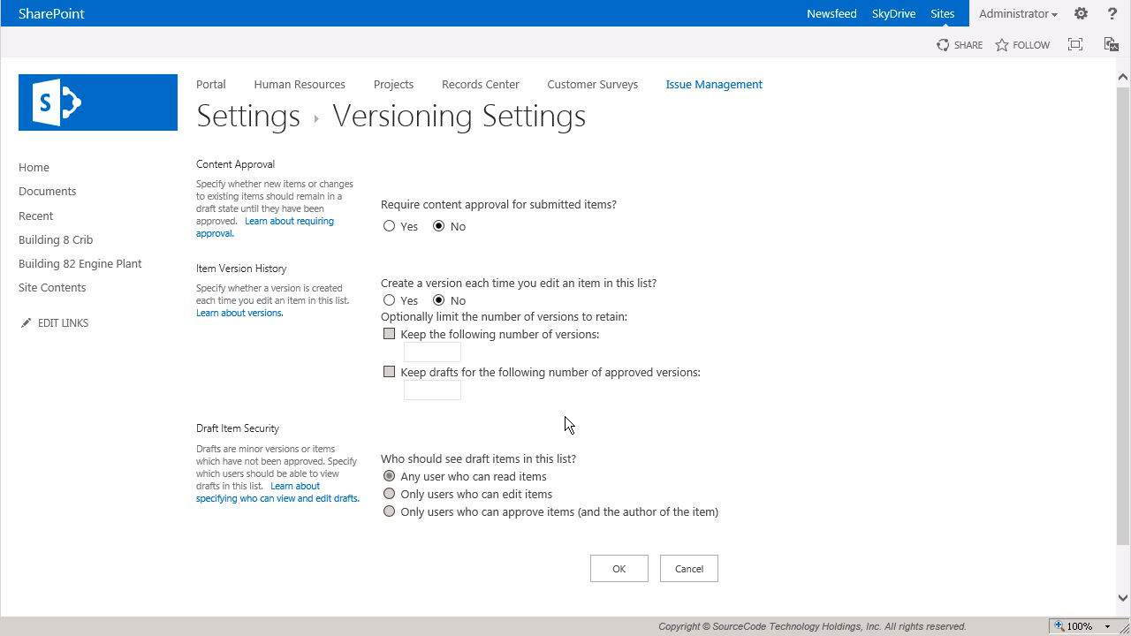
Refresh the Building 8 Crib versioning settings to check the updated version history option, and return to the list settings
right_click(533, 427)
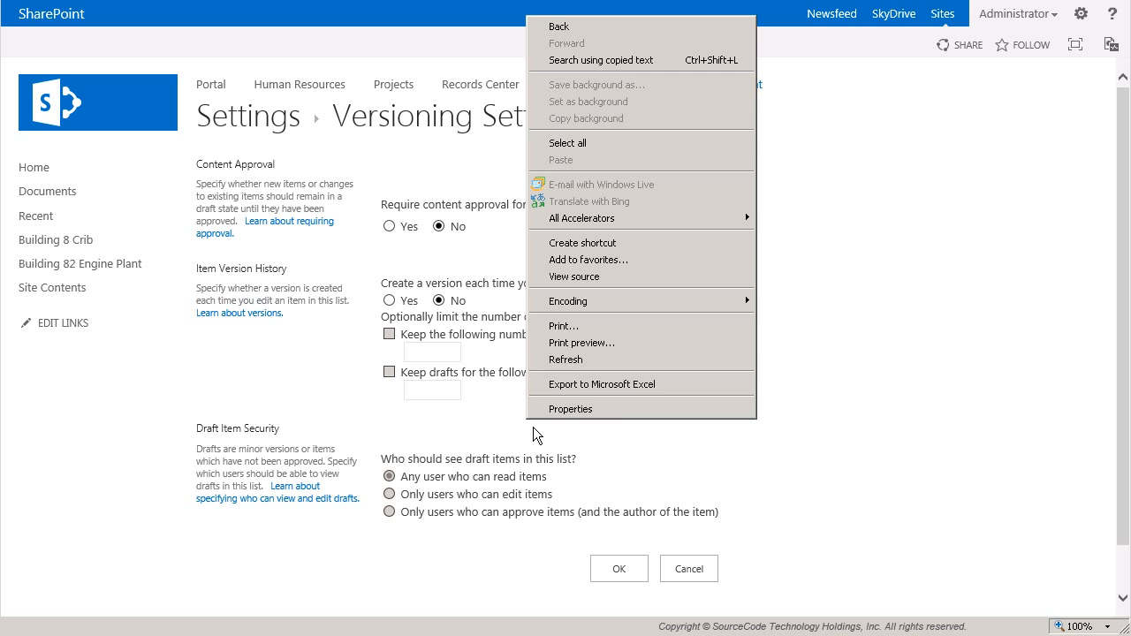
left_click(579, 369)
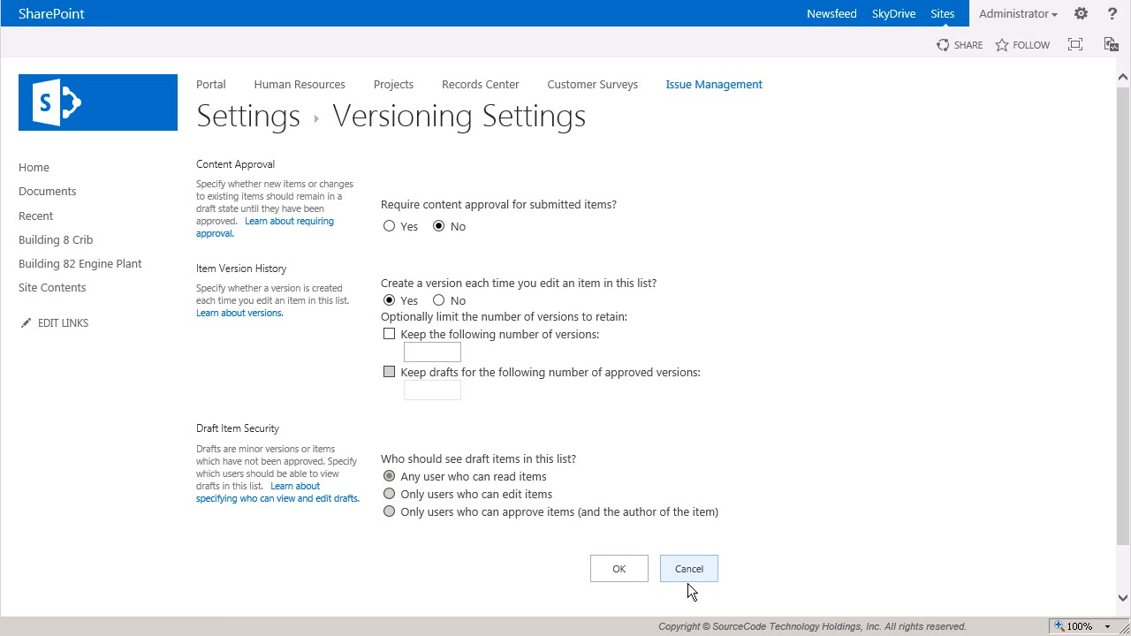
left_click(629, 580)
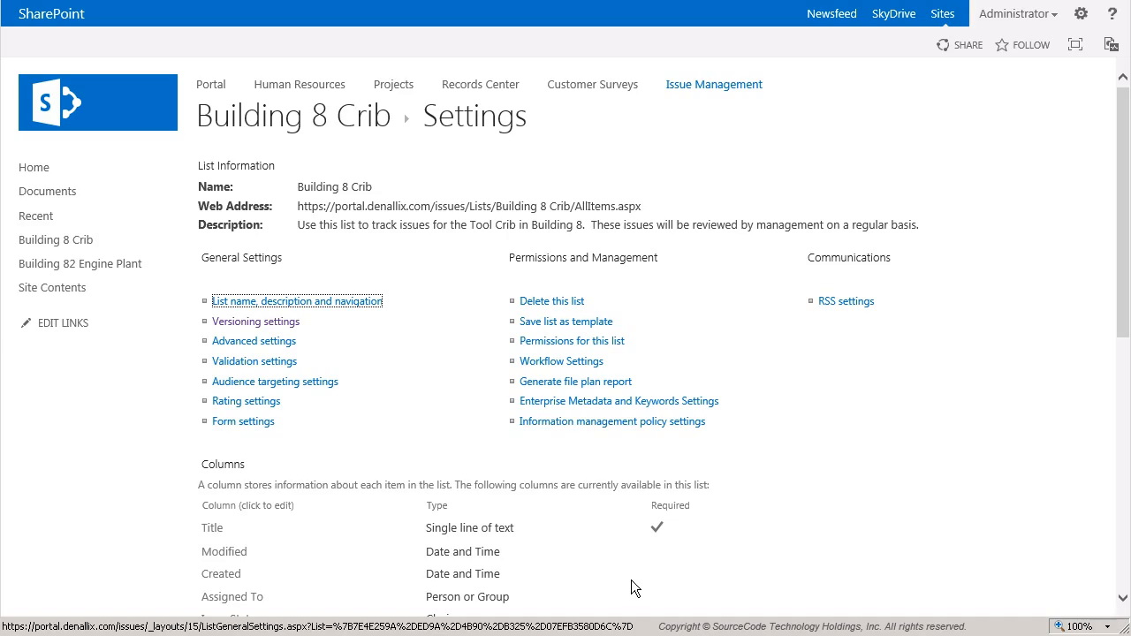